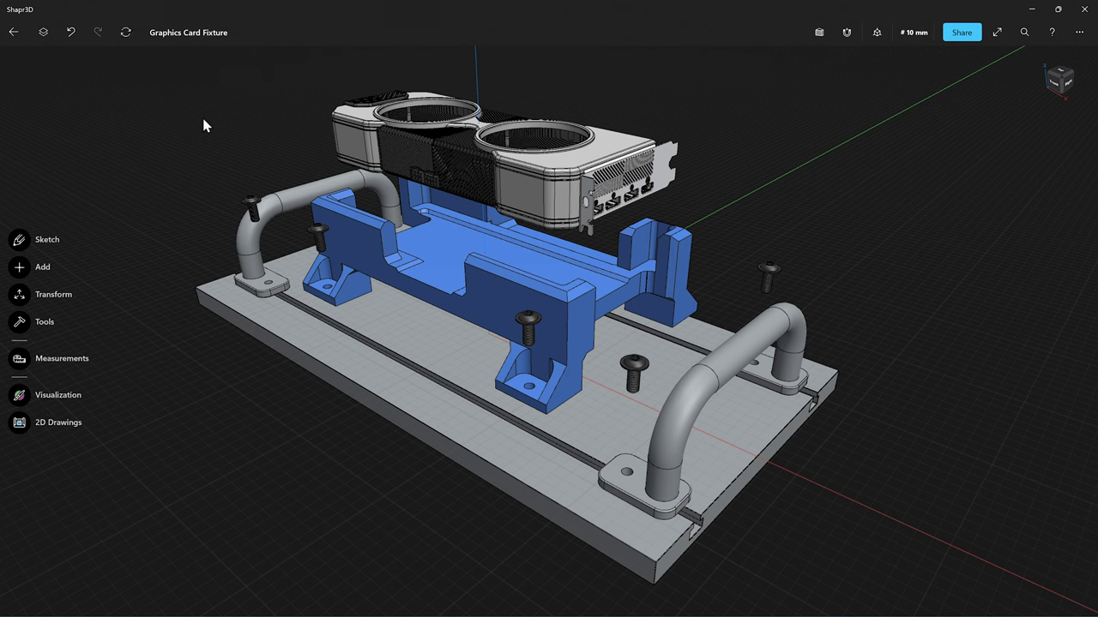
Step: Show the Items list and expand the Workpiece and Jig/fixture folders
{"action": "left_click", "coordinate": [42, 33]}
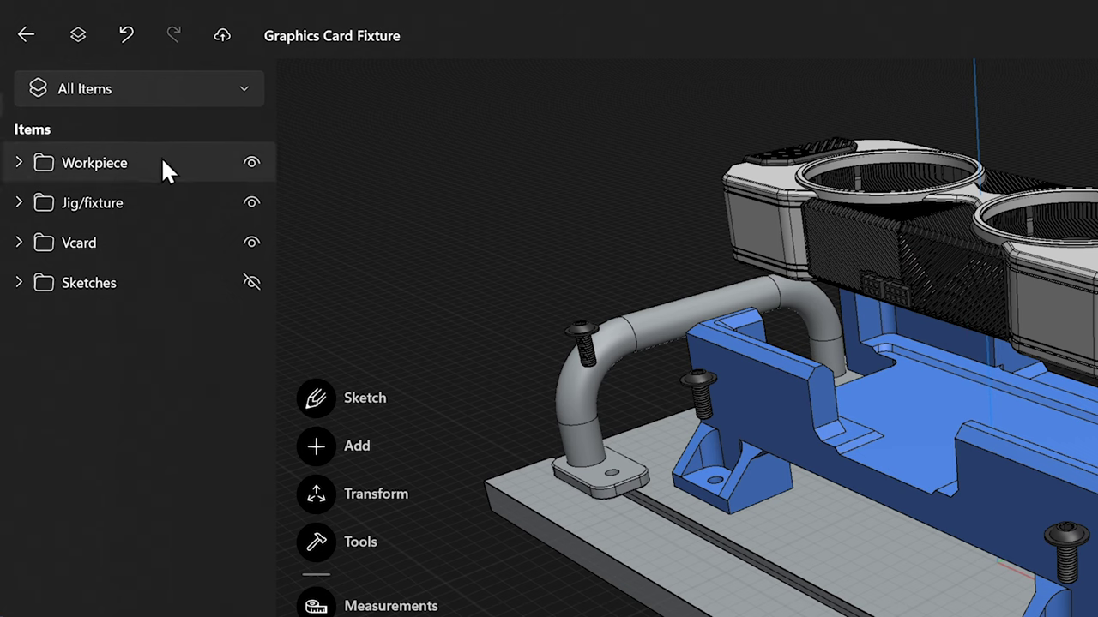
{"action": "left_click", "coordinate": [162, 157]}
{"action": "left_click", "coordinate": [19, 162]}
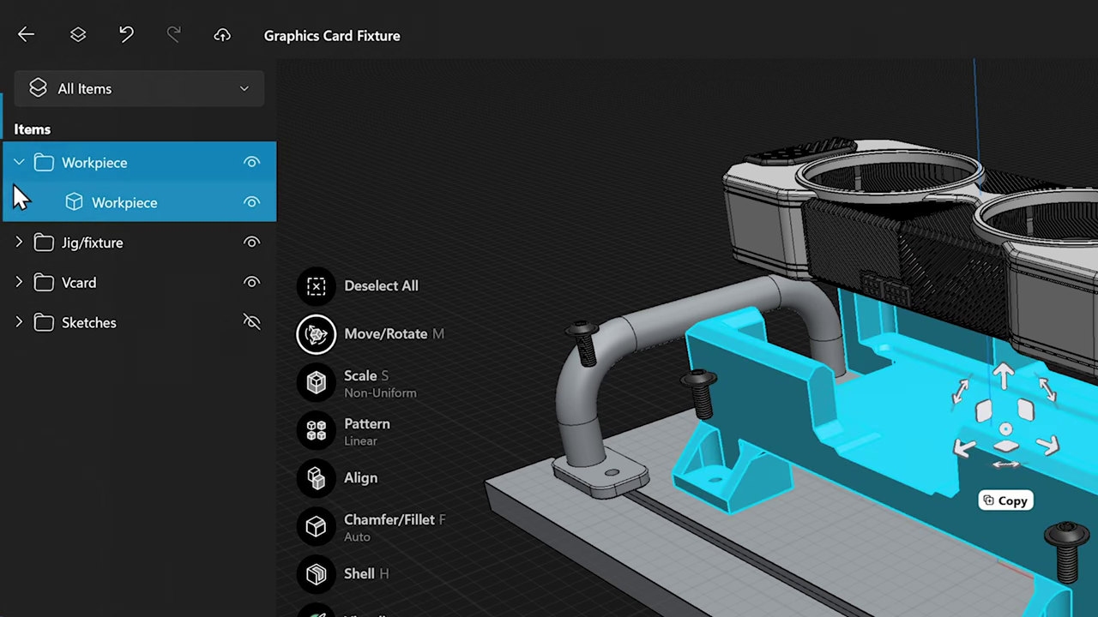
{"action": "left_click", "coordinate": [20, 243]}
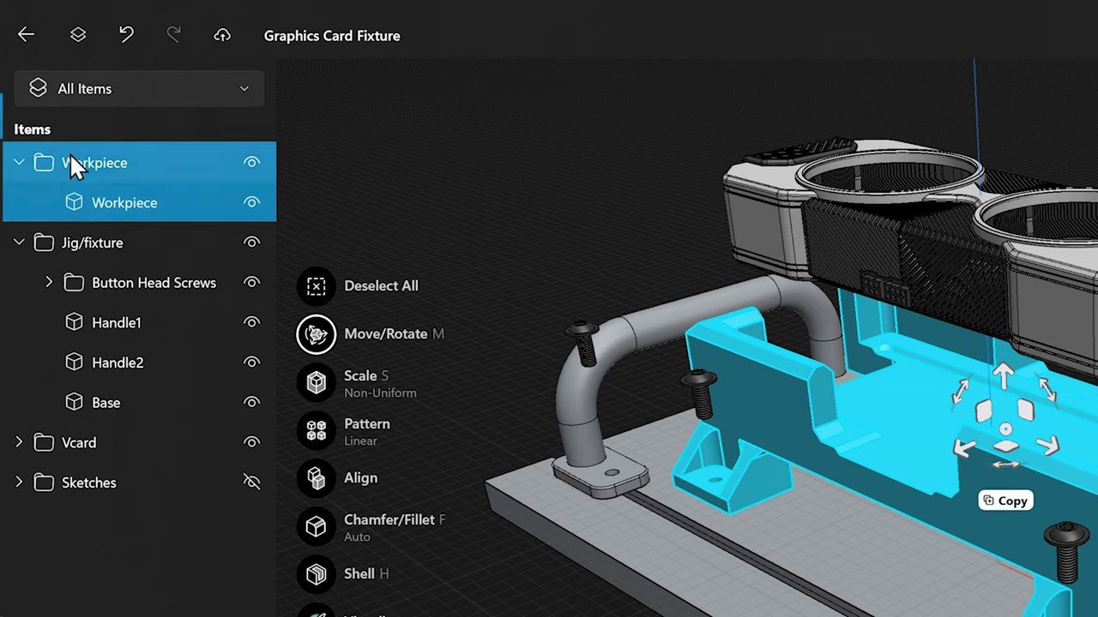
Step: Drag the Workpiece folder into the Jig/fixture folder, then select the Base part
{"action": "left_click_drag", "start_coordinate": [70, 156], "coordinate": [106, 242]}
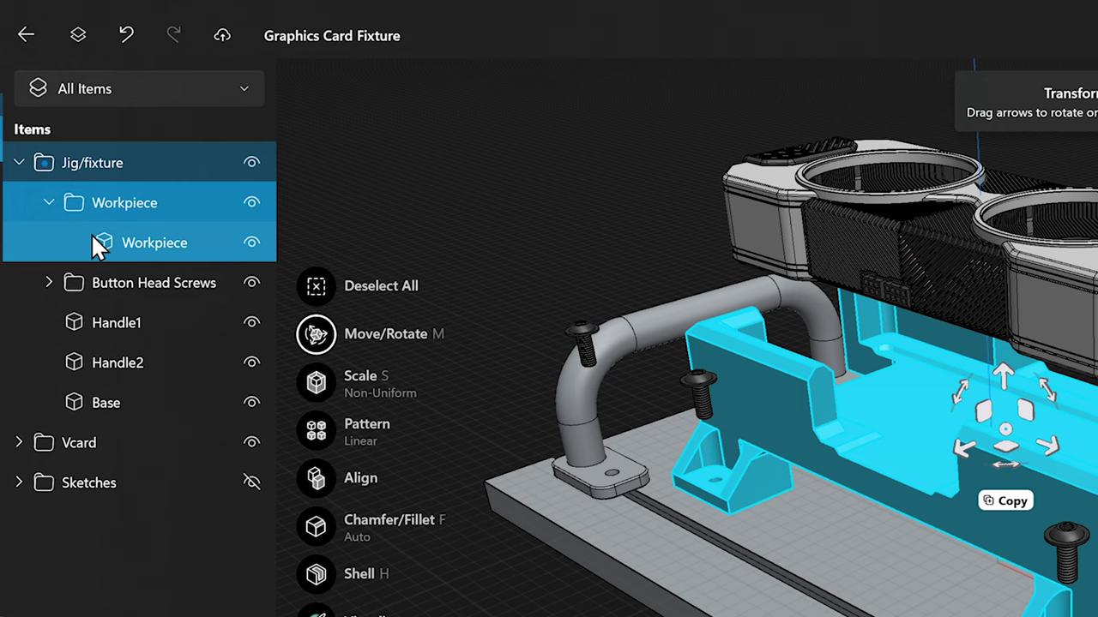
{"action": "left_click", "coordinate": [92, 402]}
Step: Bring up the Base part's context menu to isolate it
{"action": "right_click", "coordinate": [91, 402]}
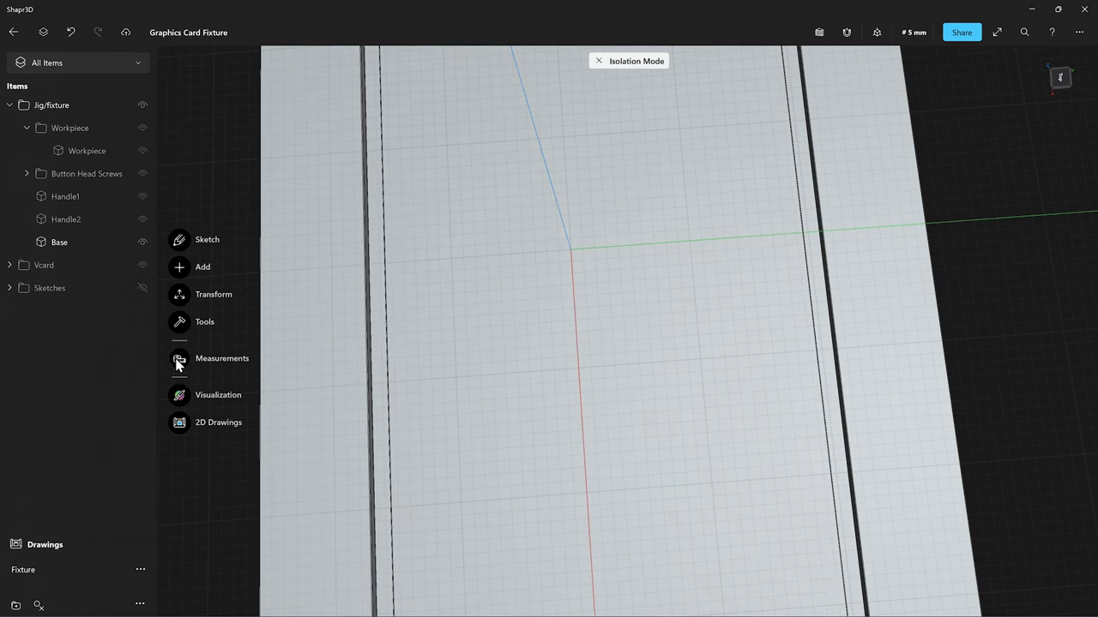
Step: Pin a 184 mm point-to-point distance between the Base plate's left and right slot edges
{"action": "left_click", "coordinate": [178, 361]}
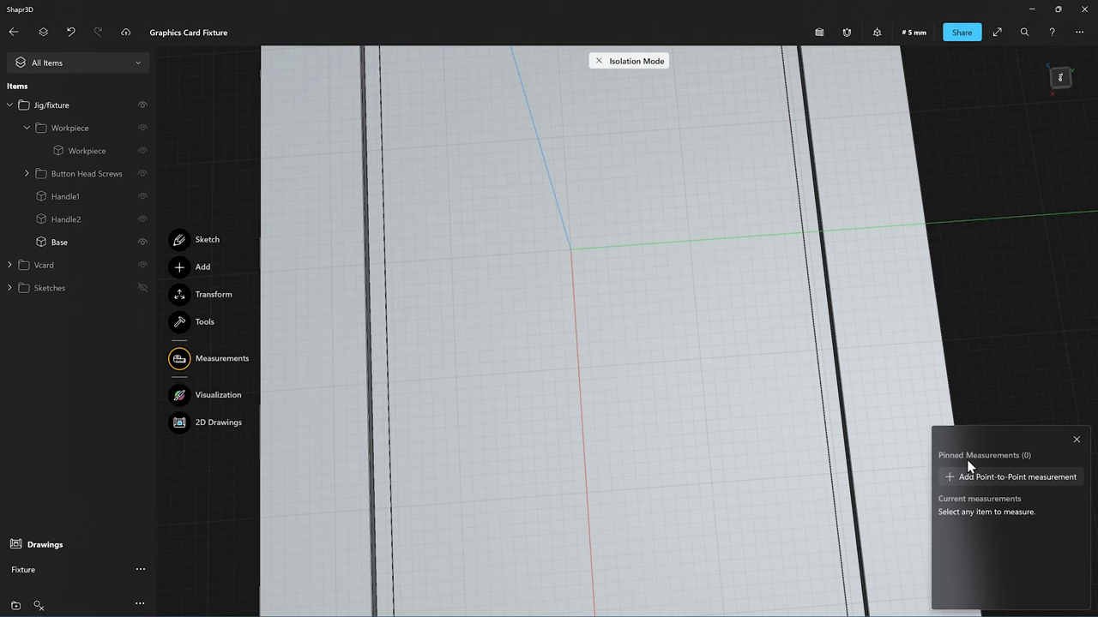
{"action": "left_click", "coordinate": [1013, 477]}
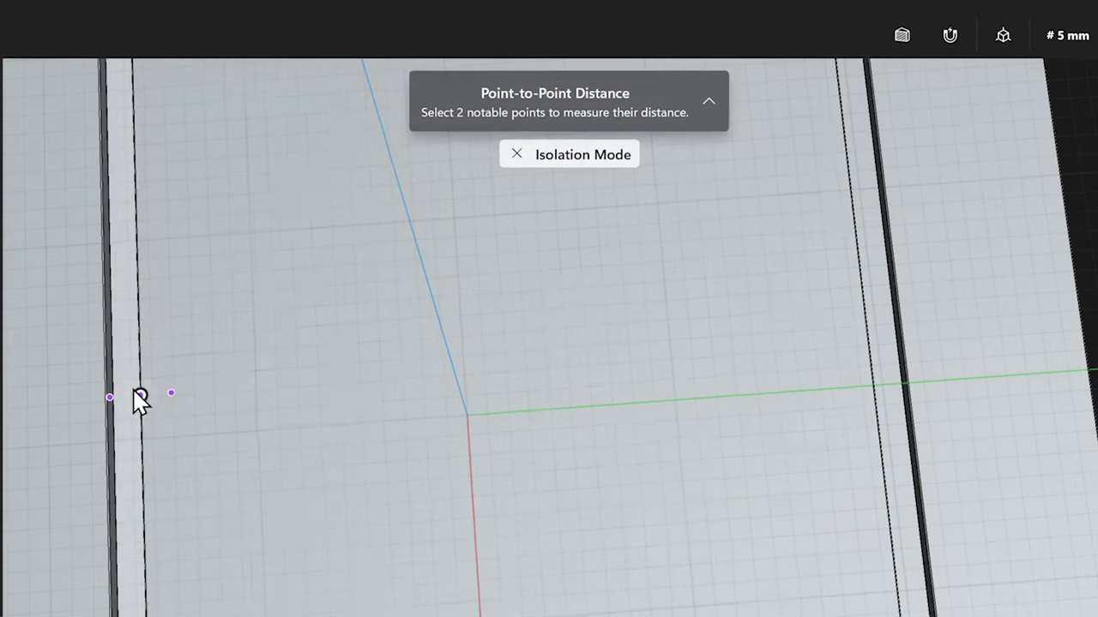
{"action": "left_click", "coordinate": [384, 240]}
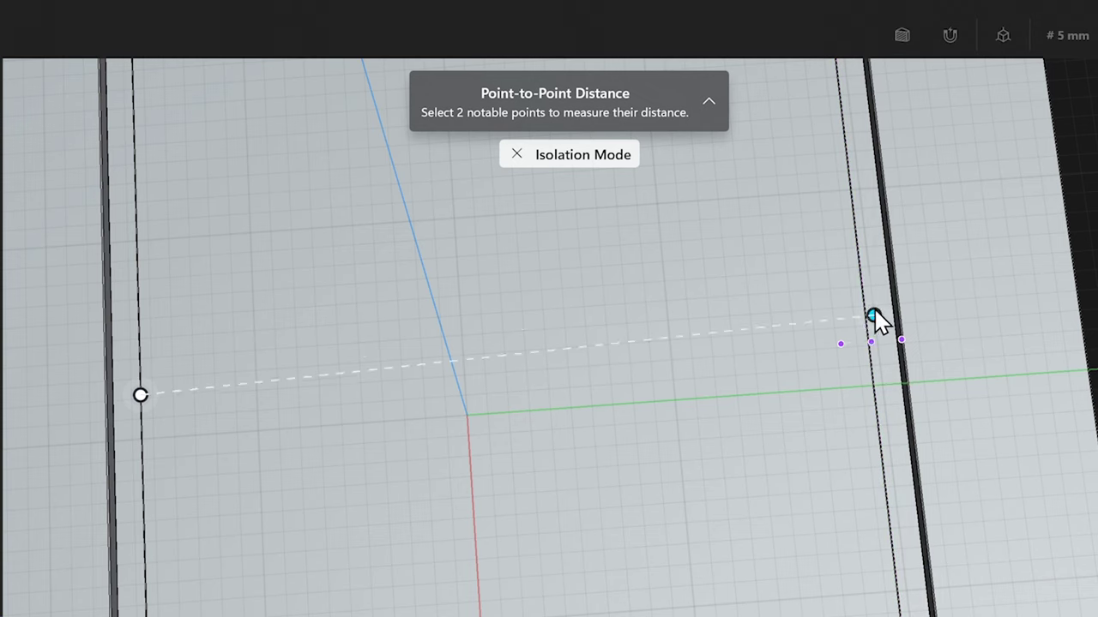
{"action": "left_click", "coordinate": [875, 345]}
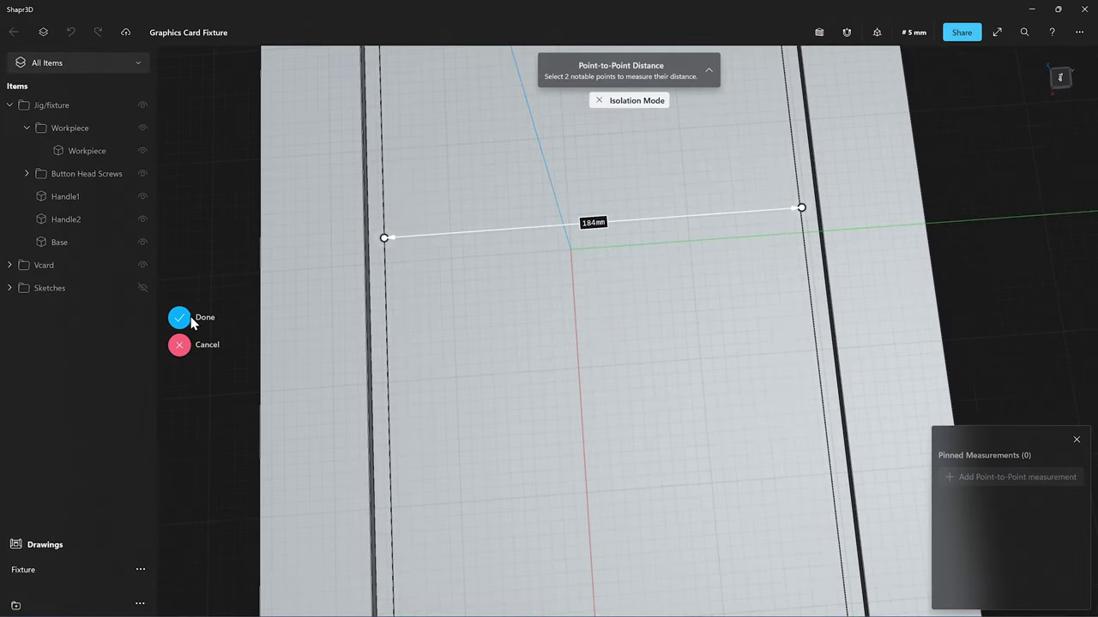
{"action": "left_click", "coordinate": [166, 330]}
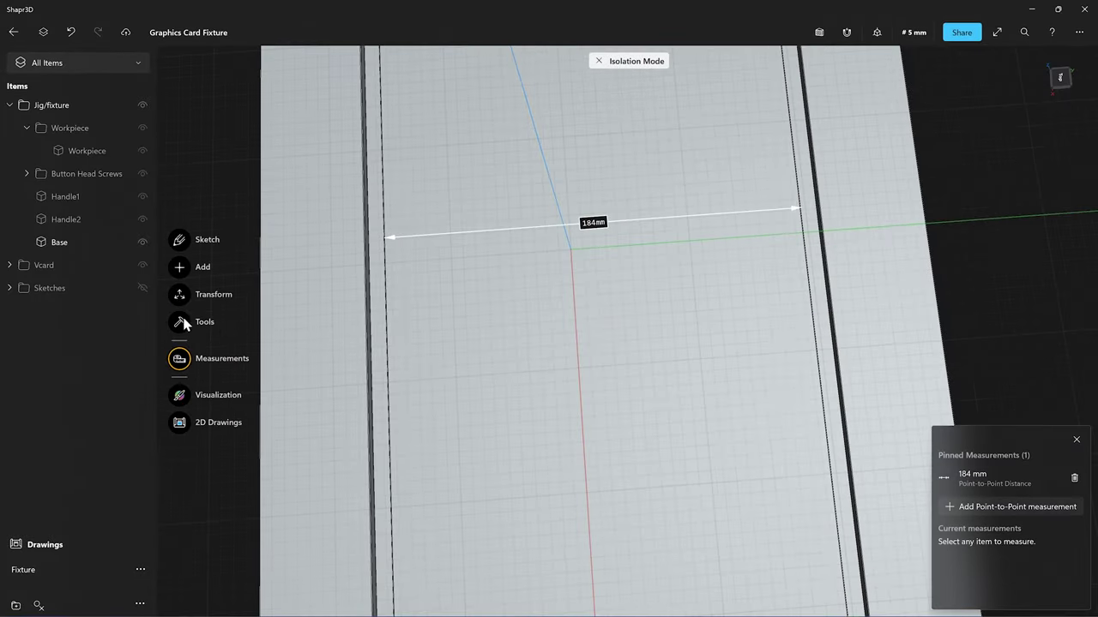
Step: Exit Isolation Mode so the full fixture reappears, viewed nearly front-on
{"action": "scroll", "coordinate": [506, 304], "scroll_direction": "down", "scroll_amount": 3}
{"action": "right_click_drag", "start_coordinate": [506, 304], "coordinate": [589, 68]}
{"action": "scroll", "coordinate": [519, 315], "scroll_direction": "up", "scroll_amount": 2}
{"action": "scroll", "coordinate": [519, 316], "scroll_direction": "down", "scroll_amount": 3}
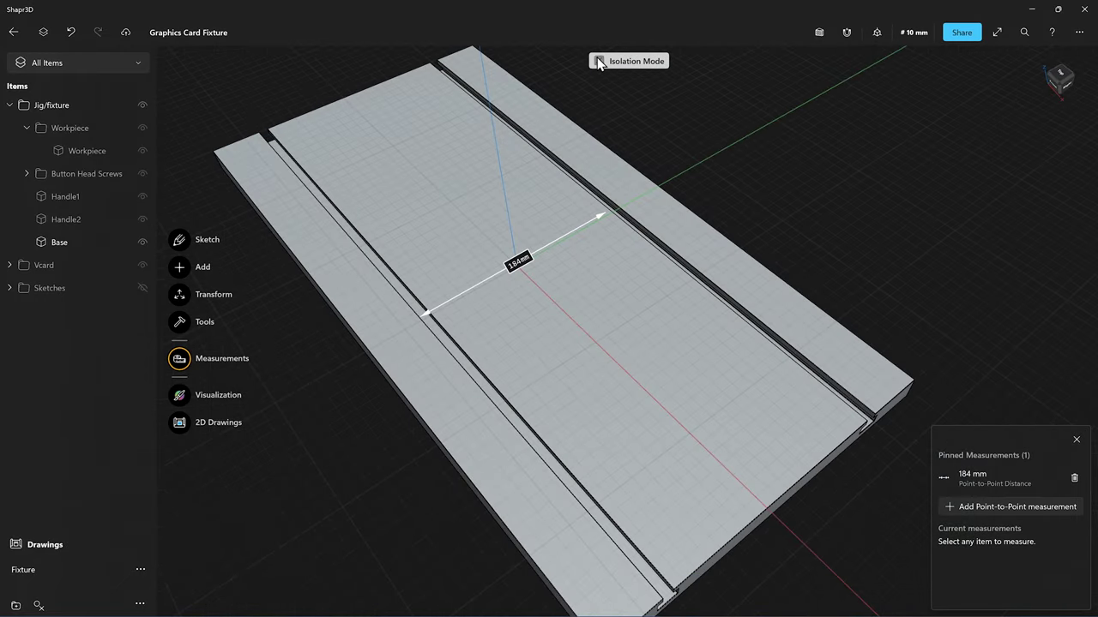
{"action": "left_click", "coordinate": [599, 62]}
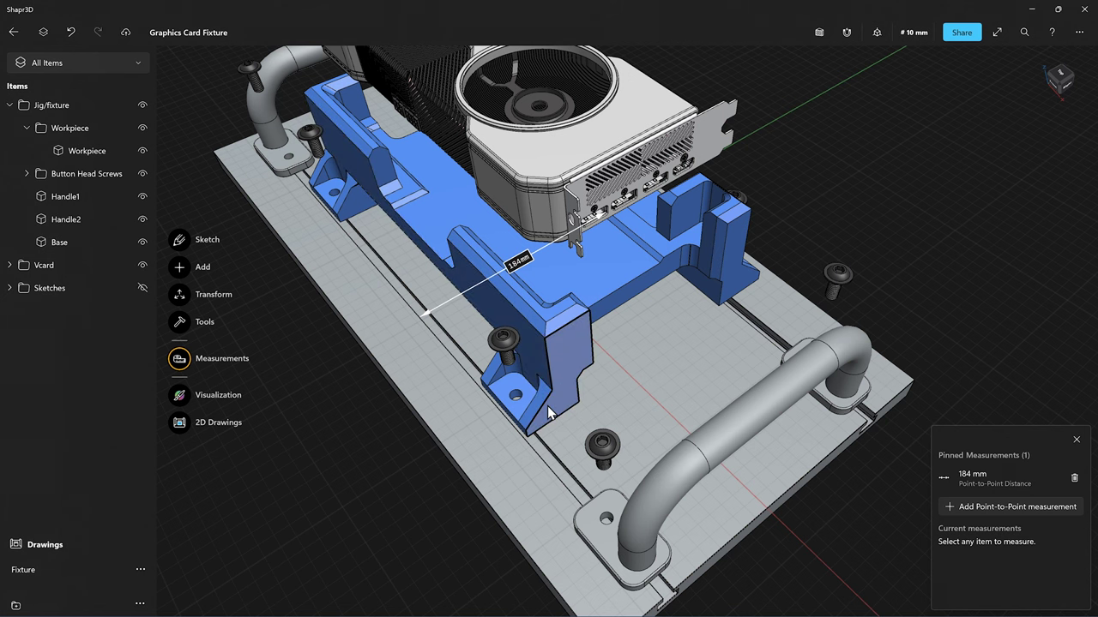
{"action": "right_click_drag", "start_coordinate": [586, 373], "coordinate": [634, 364]}
{"action": "scroll", "coordinate": [635, 363], "scroll_direction": "up", "scroll_amount": 6}
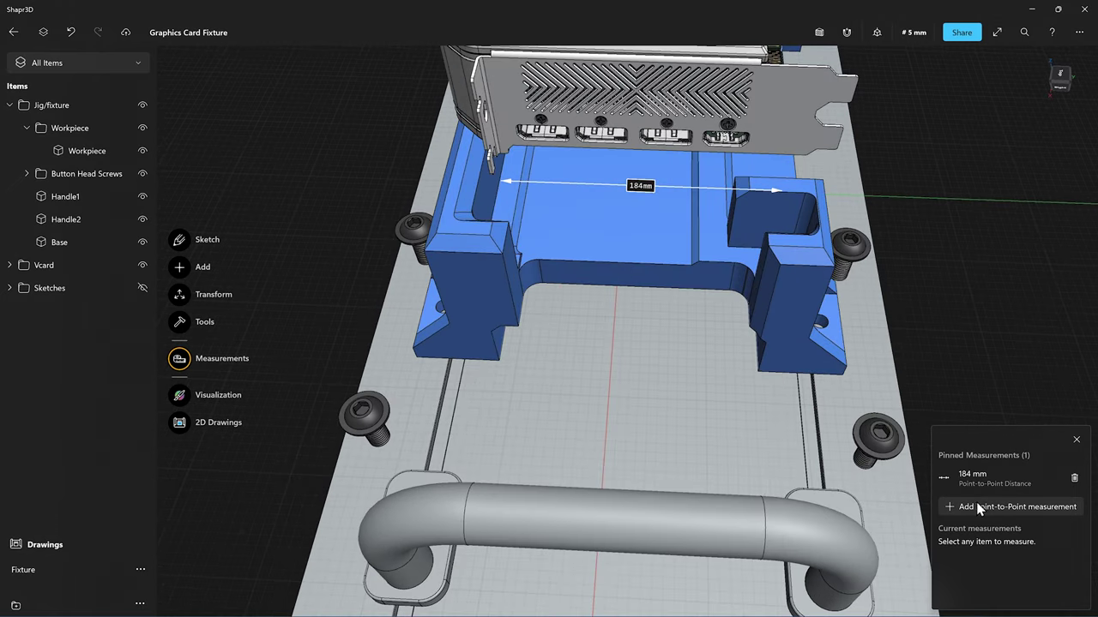
Step: Pin a second 184 mm distance between the jig's left and right bracket holes
{"action": "left_click", "coordinate": [979, 507]}
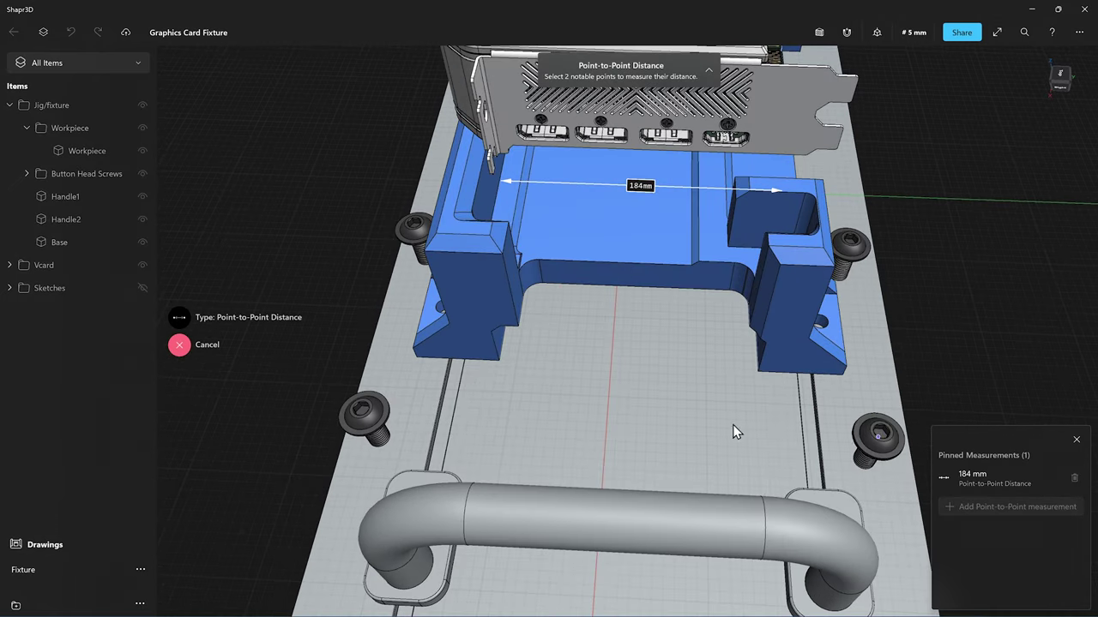
{"action": "left_click", "coordinate": [442, 307]}
{"action": "left_click", "coordinate": [819, 321]}
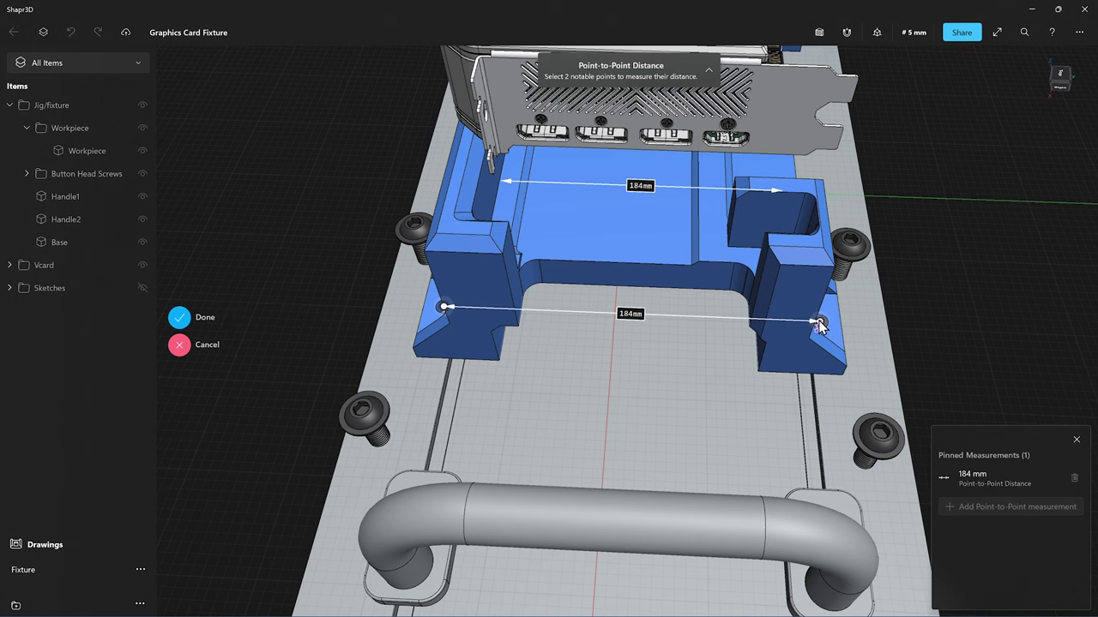
{"action": "left_click", "coordinate": [184, 319]}
{"action": "right_click_drag", "start_coordinate": [331, 284], "coordinate": [453, 165]}
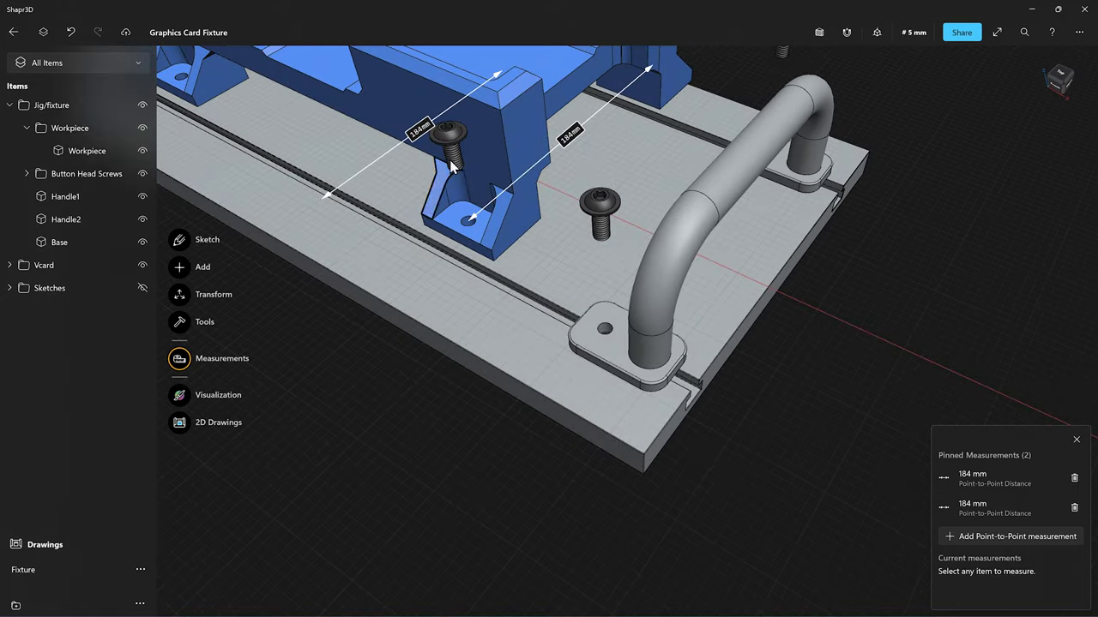
{"action": "scroll", "coordinate": [460, 204], "scroll_direction": "up", "scroll_amount": 4}
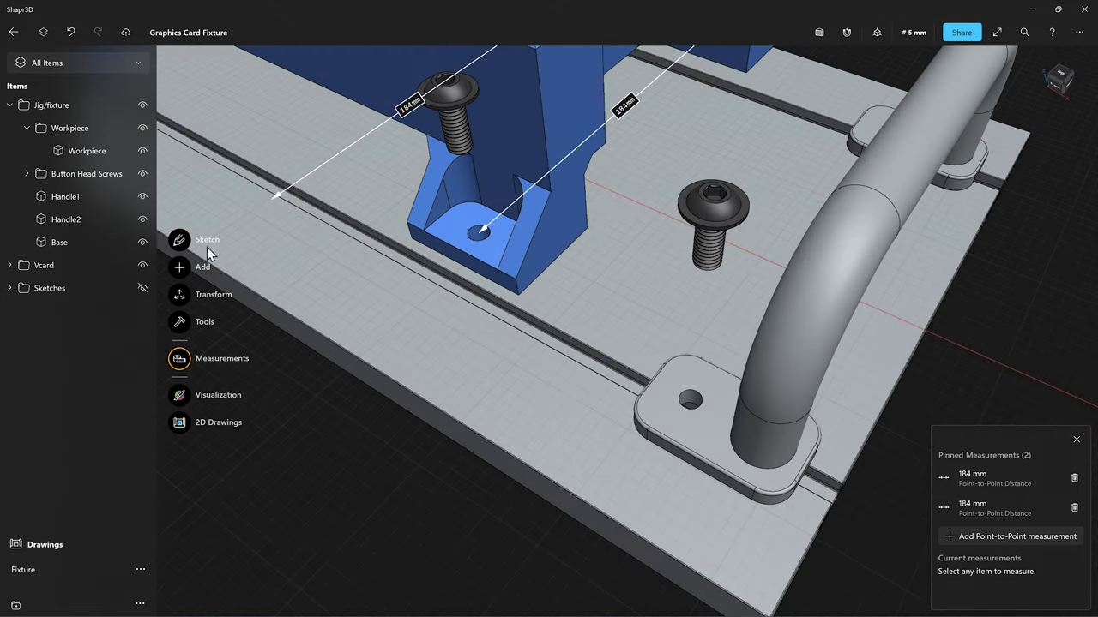
{"action": "left_click", "coordinate": [480, 231]}
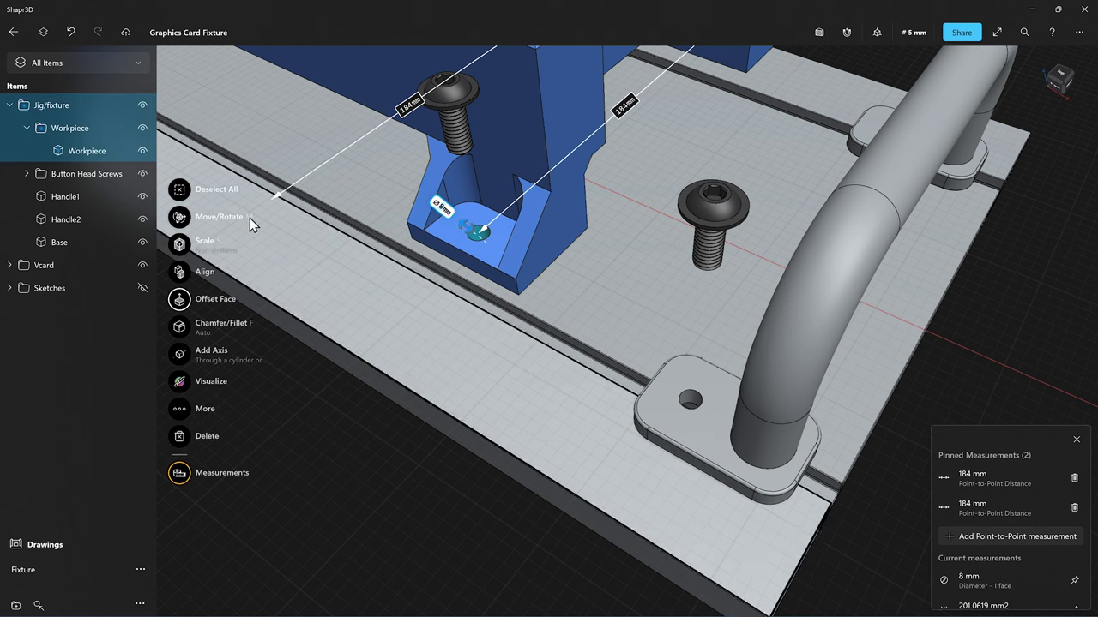
{"action": "left_click", "coordinate": [250, 222]}
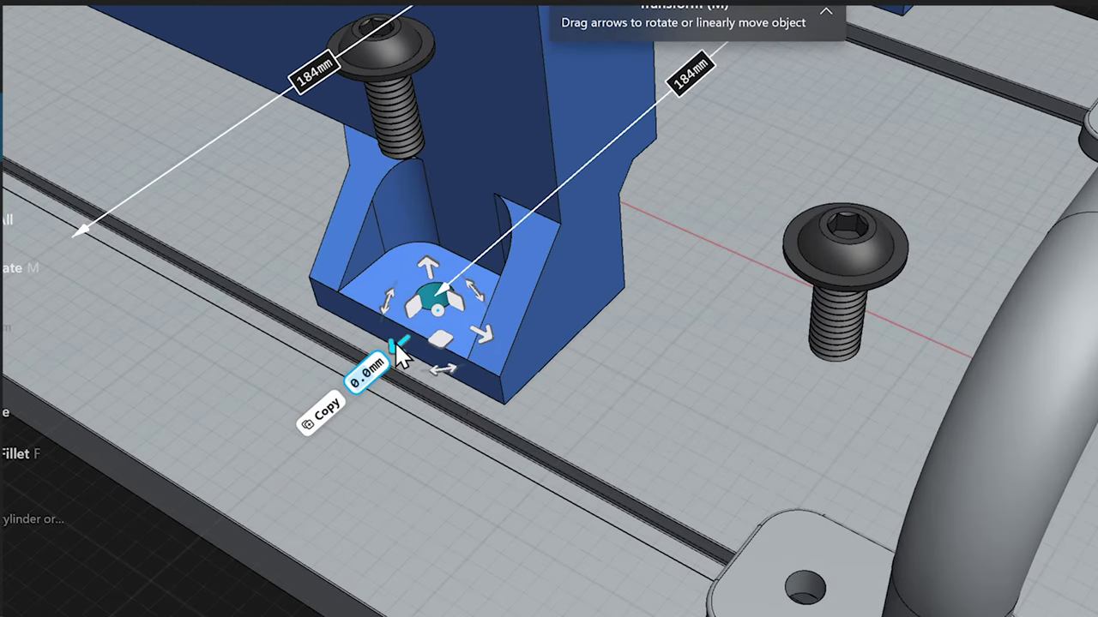
{"action": "left_click_drag", "start_coordinate": [396, 346], "coordinate": [392, 363]}
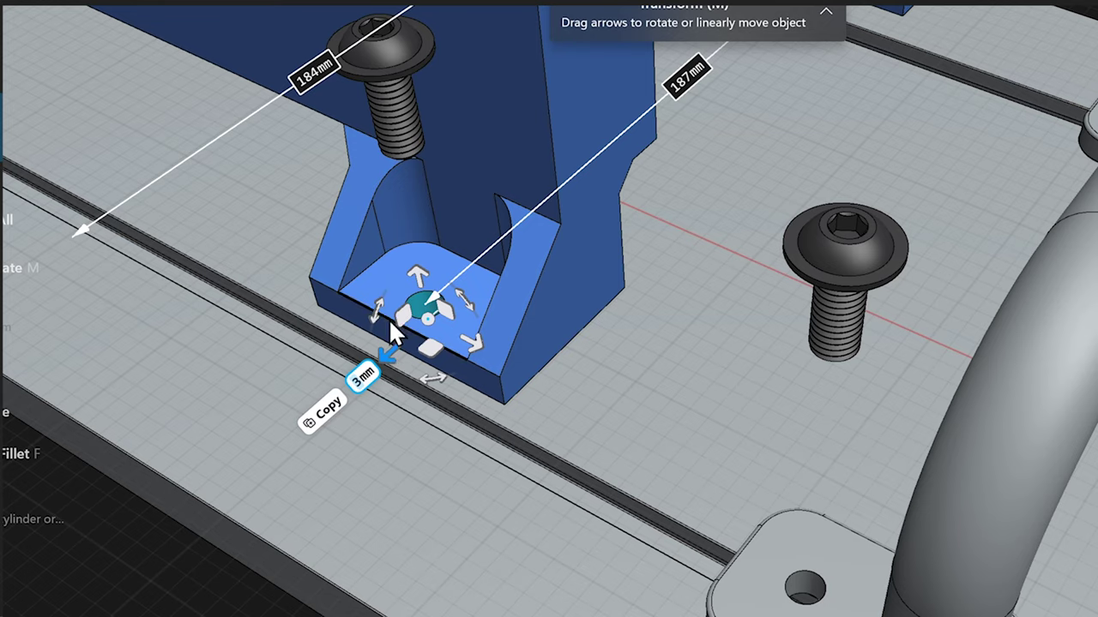
{"action": "right_click_drag", "start_coordinate": [453, 220], "coordinate": [438, 363]}
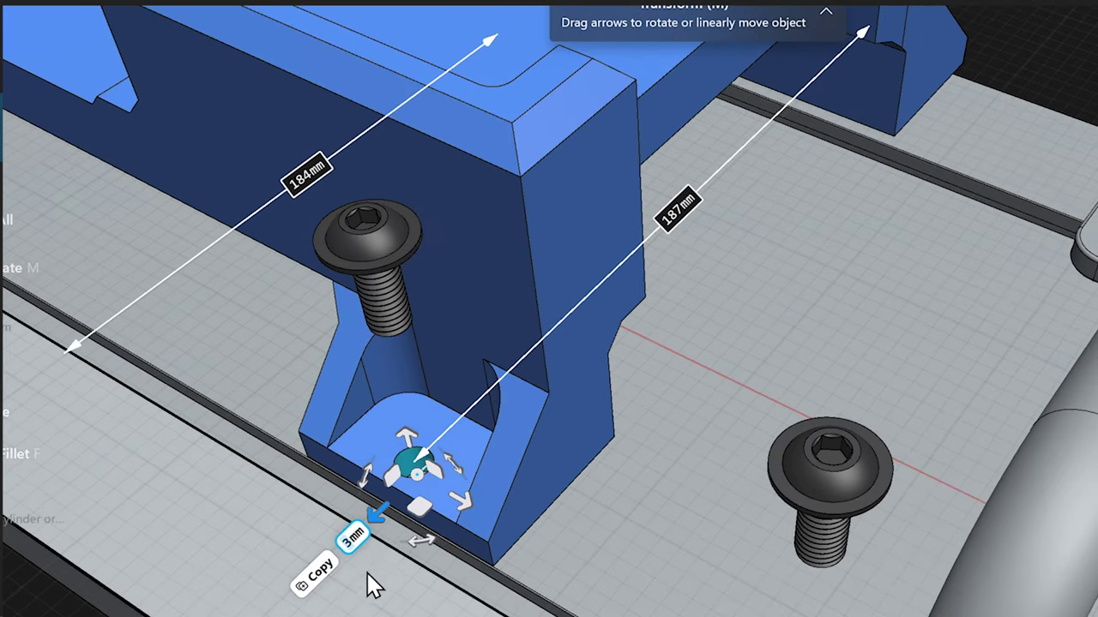
{"action": "left_click_drag", "start_coordinate": [380, 524], "coordinate": [383, 499]}
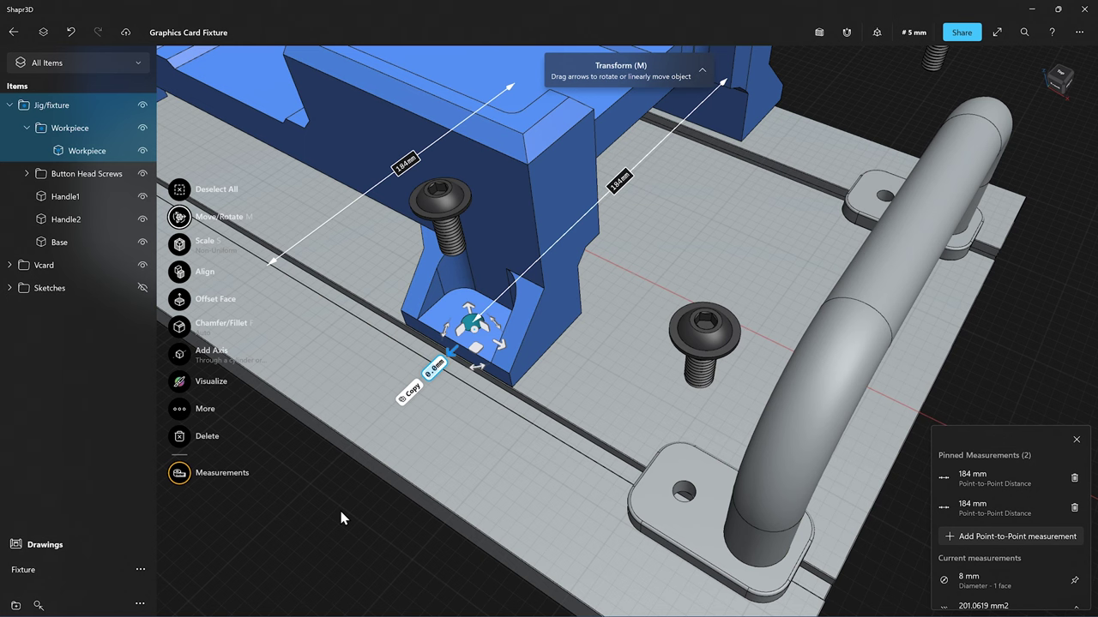
Step: Pin a 135° 3-Point Angle measured across three corners of the bracket's angled face
{"action": "left_click", "coordinate": [341, 512]}
{"action": "left_click", "coordinate": [993, 536]}
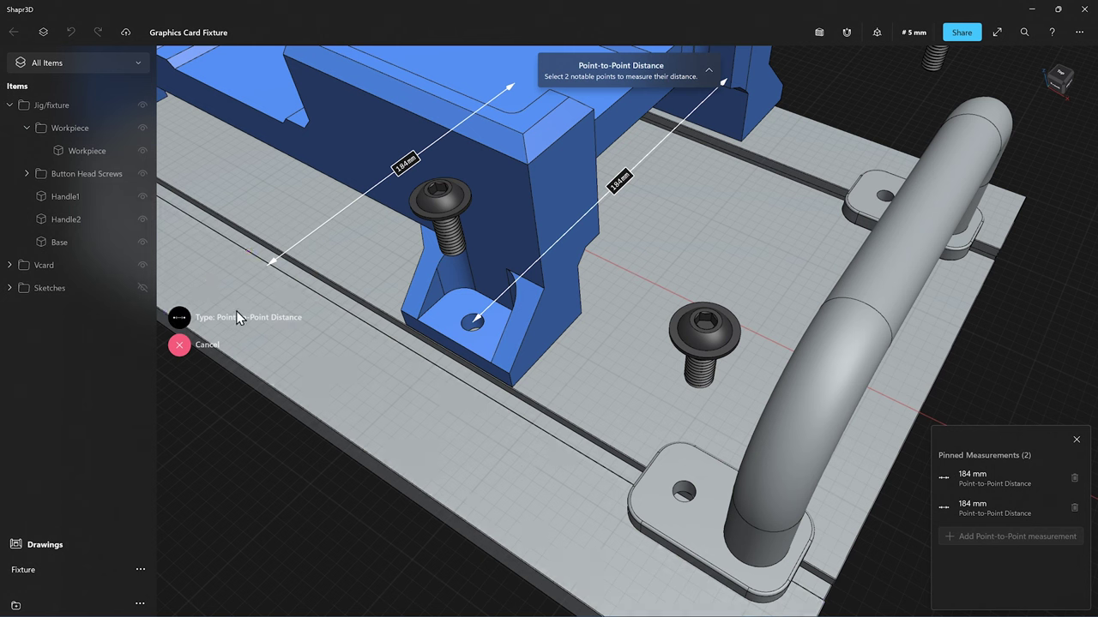
{"action": "left_click", "coordinate": [179, 320]}
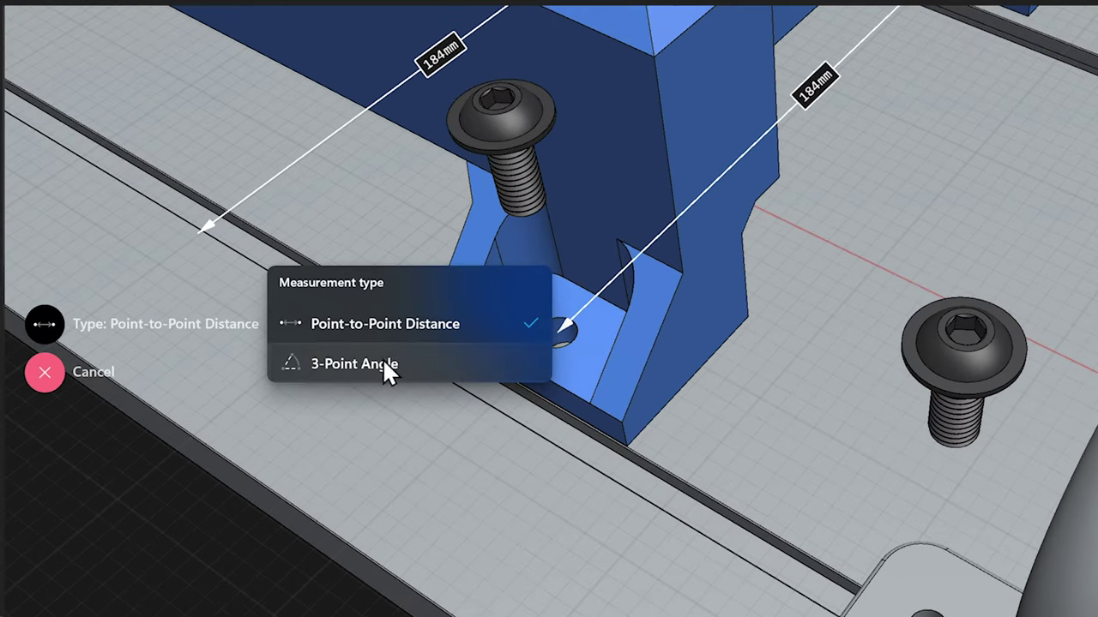
{"action": "left_click", "coordinate": [335, 362]}
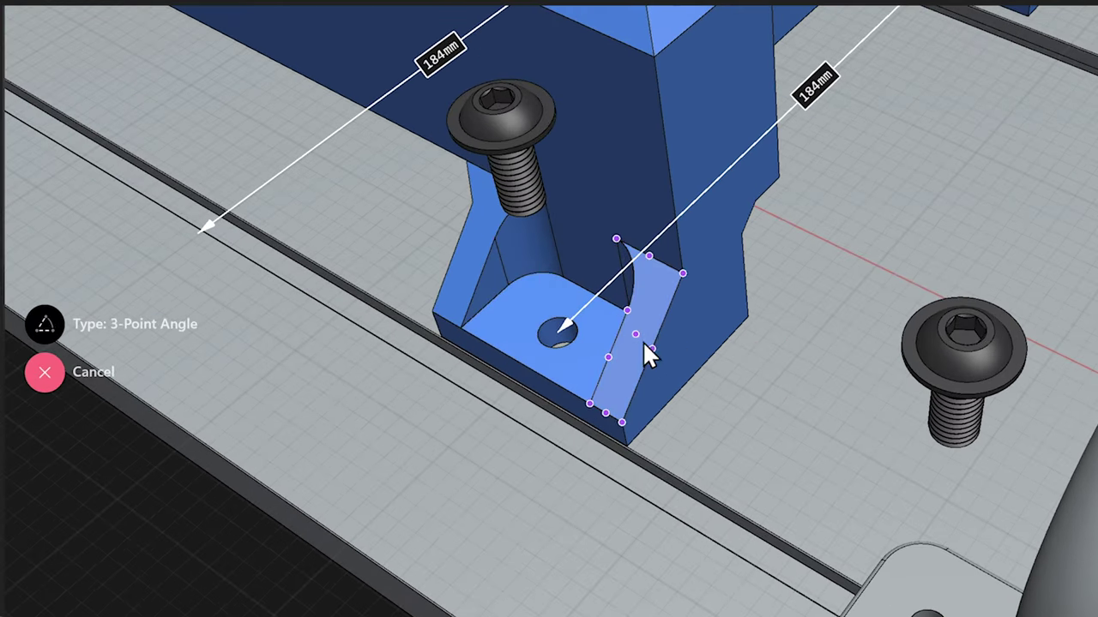
{"action": "left_click", "coordinate": [682, 274]}
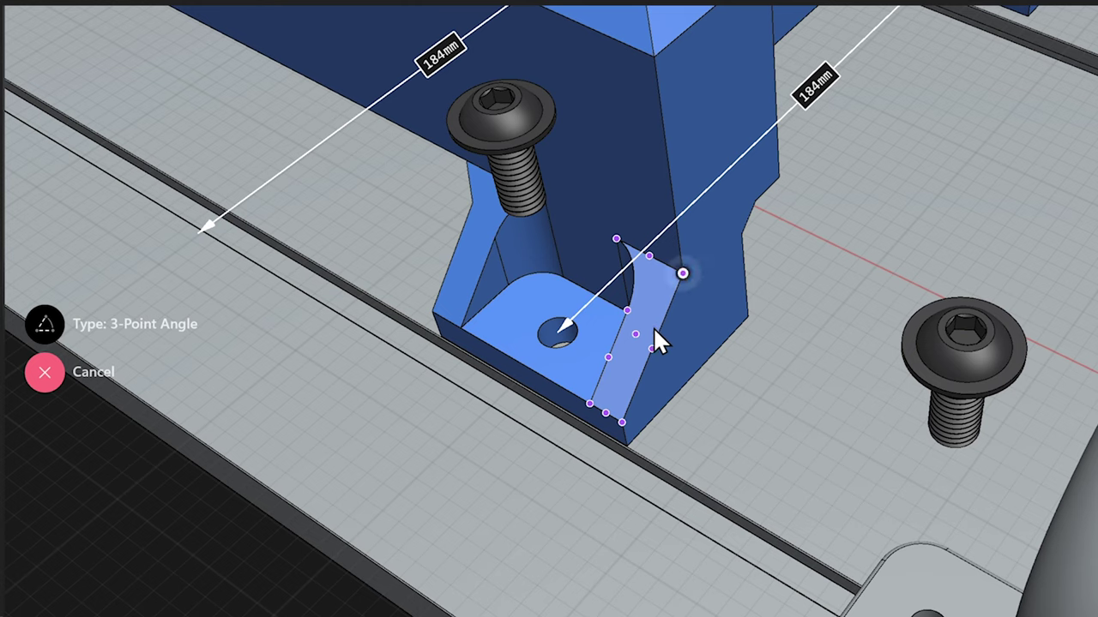
{"action": "left_click", "coordinate": [622, 424]}
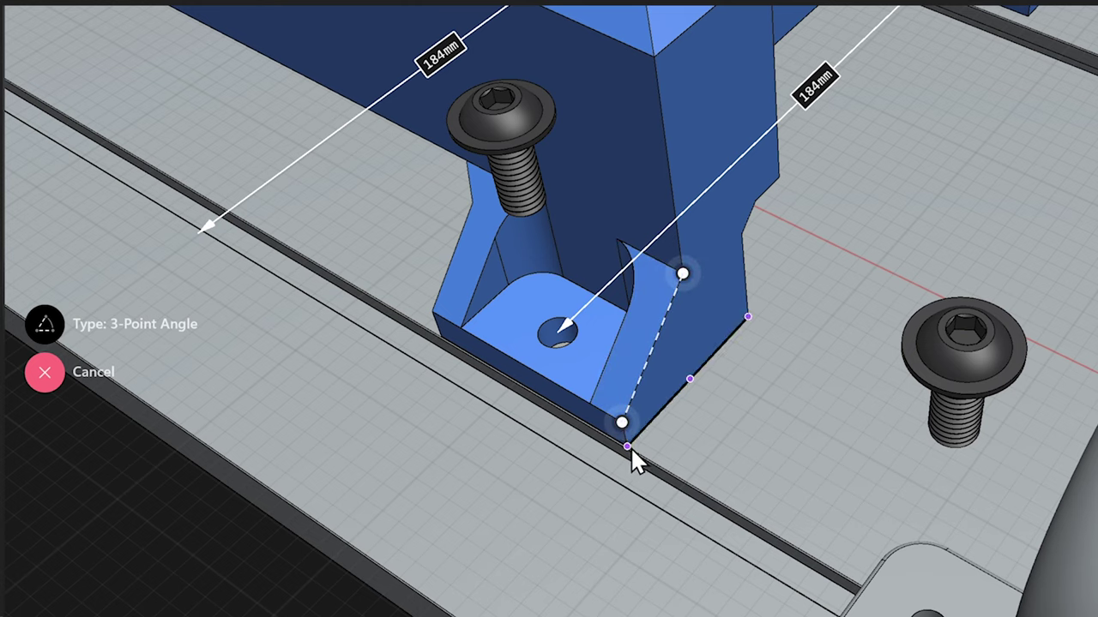
{"action": "left_click", "coordinate": [626, 444]}
{"action": "right_click_drag", "start_coordinate": [627, 444], "coordinate": [672, 439]}
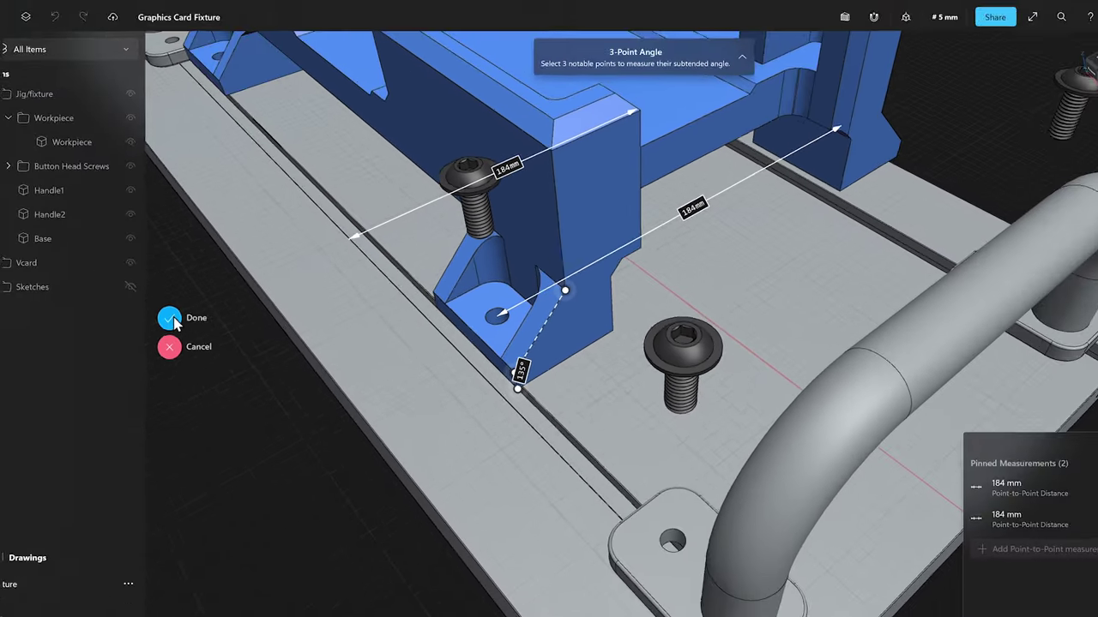
{"action": "left_click", "coordinate": [45, 325]}
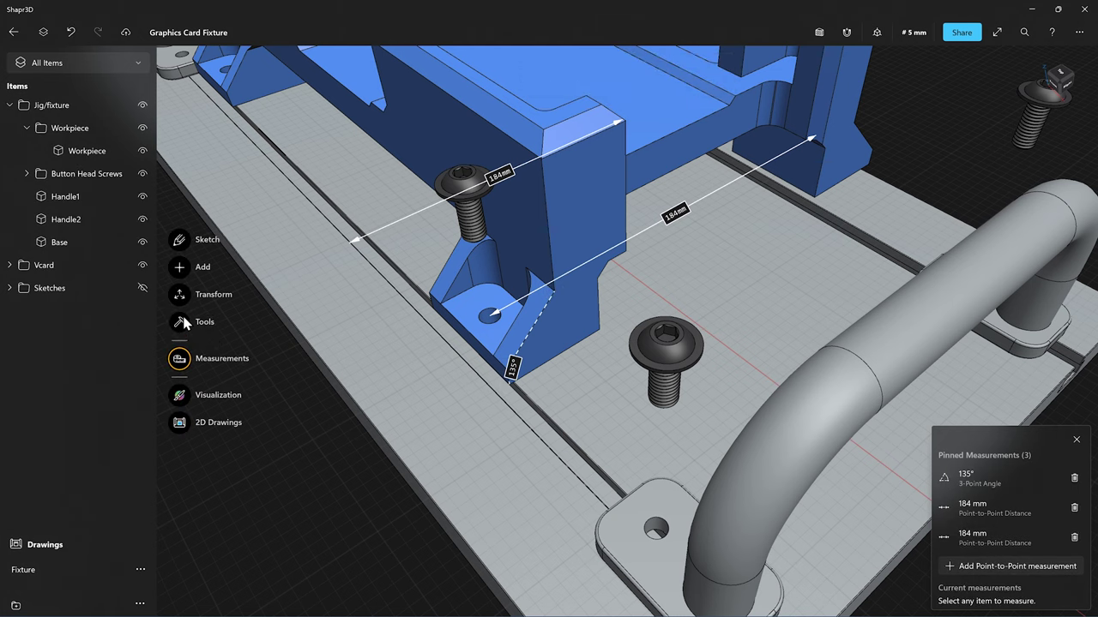